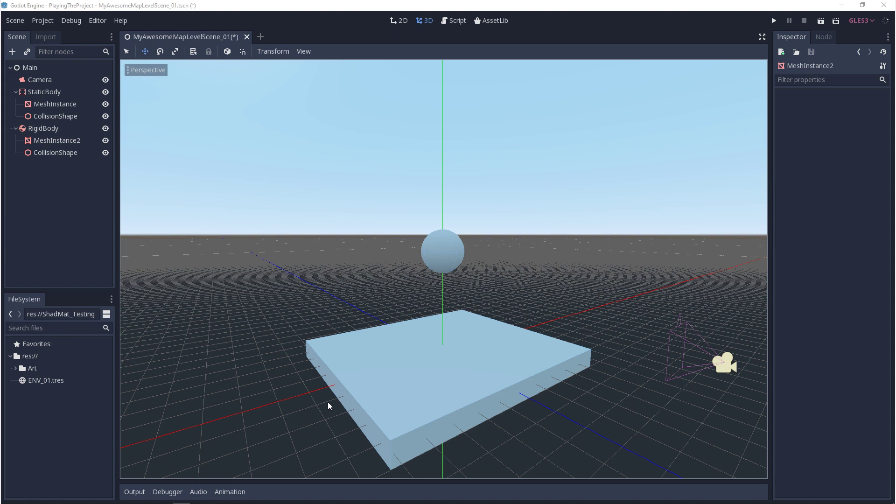
Select the StaticBody floor node in the Scene dock.
left_click(420, 354)
Name 3D render layers 1 and 2 Render_01 and Render_02 in Project Settings.
left_click(46, 21)
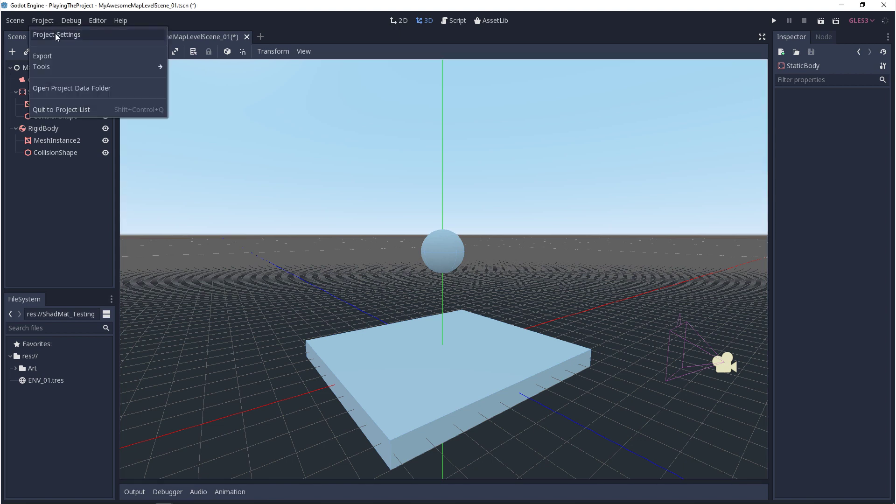
left_click(55, 34)
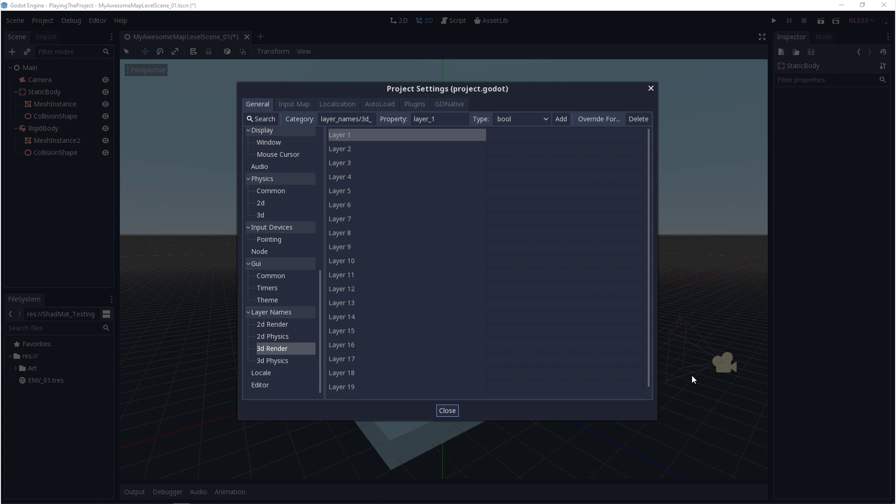
left_click(524, 137)
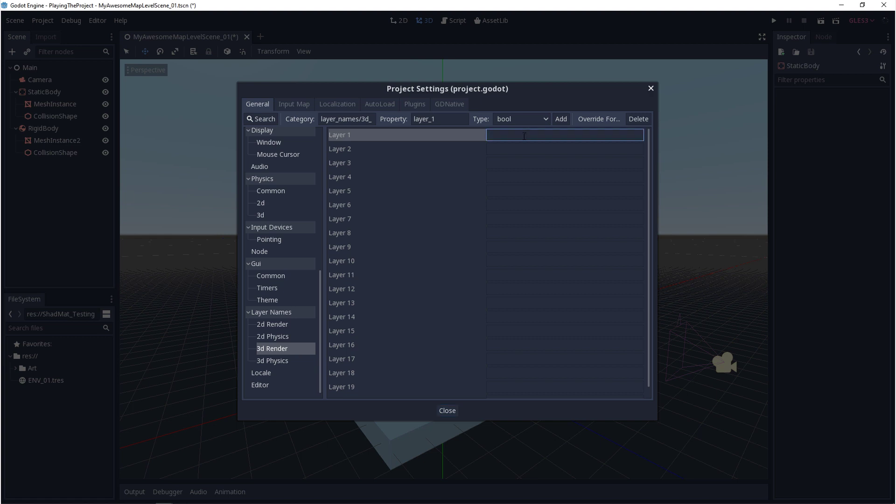
type("Renderer_01")
key("ctrl+a")
key("ctrl+c")
left_click(524, 149)
key("ctrl+v")
key("BackSpace")
type("2")
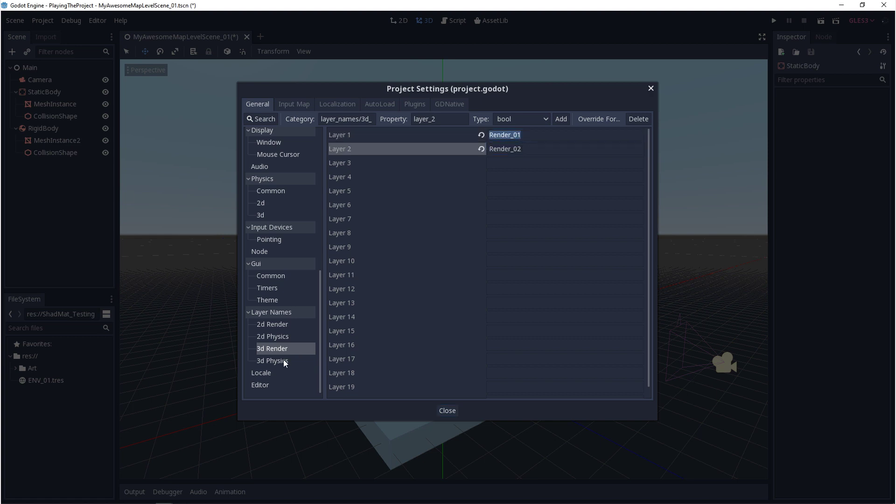
Name 3D physics layers 1 and 2 Phy_01 and Phy_02, then close Project Settings.
left_click(285, 362)
left_click(514, 135)
type("Phy_01")
left_click(513, 148)
type("Phy_02")
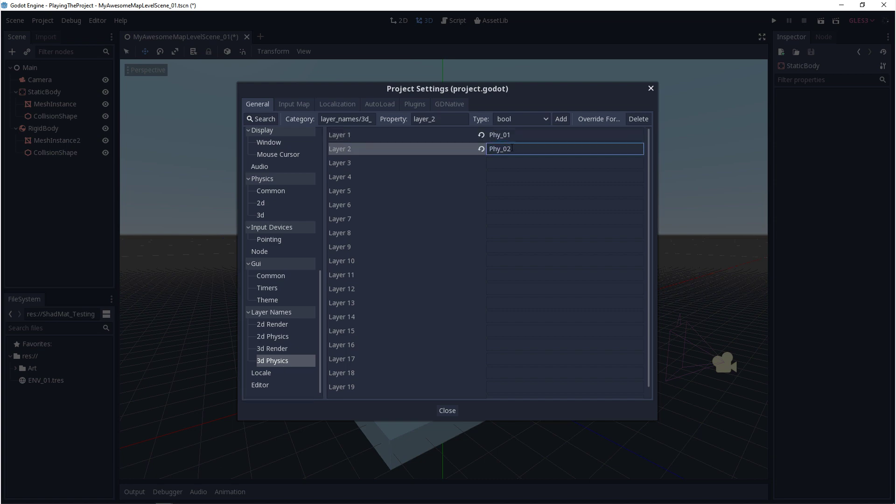
left_click(451, 411)
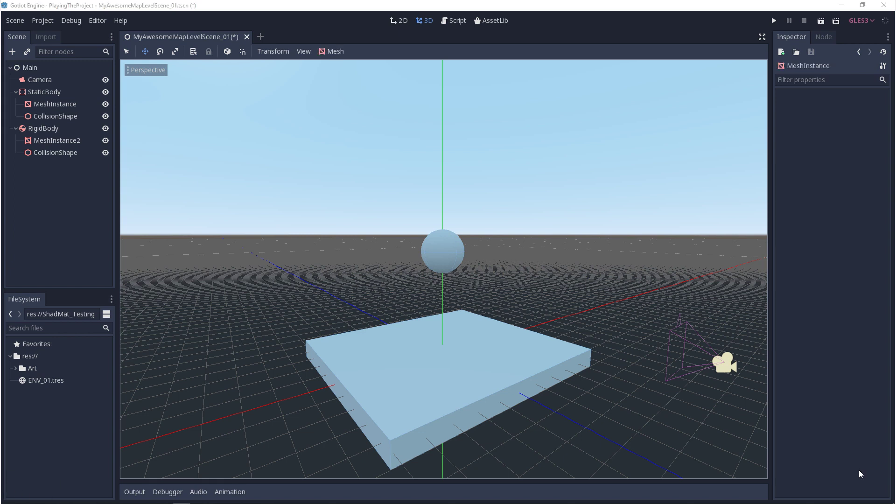
left_click(724, 363)
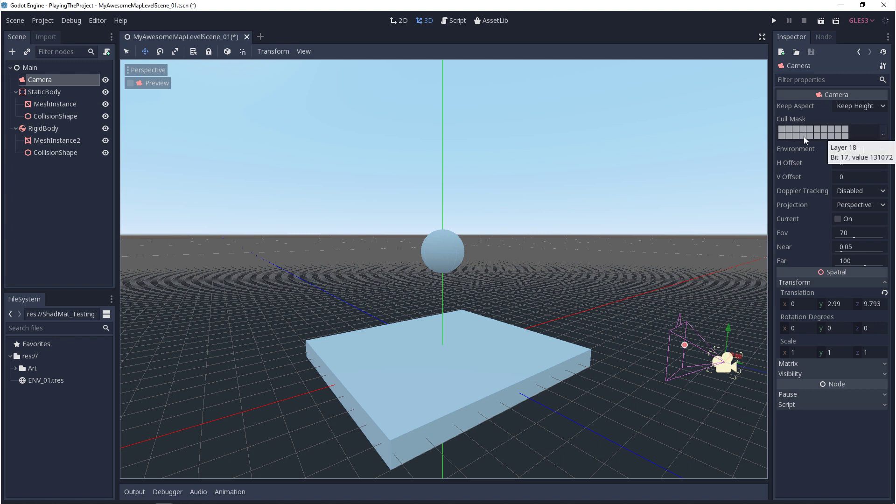
left_click(783, 128)
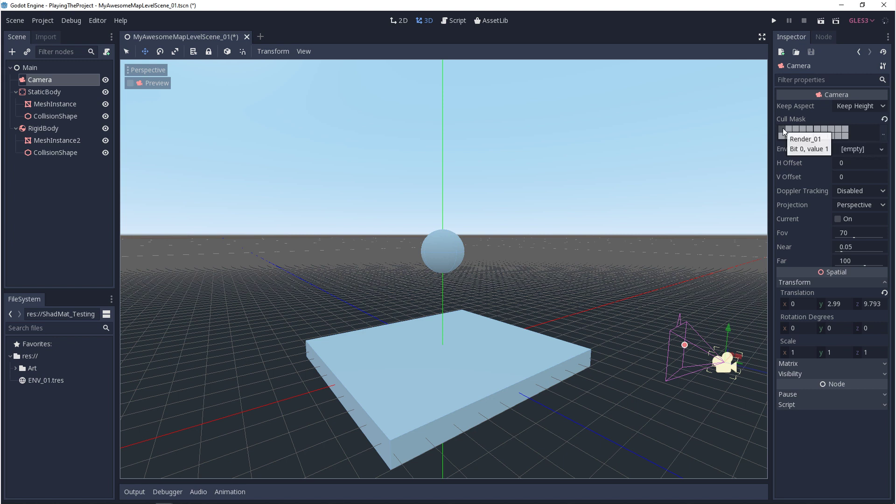
left_click(783, 128)
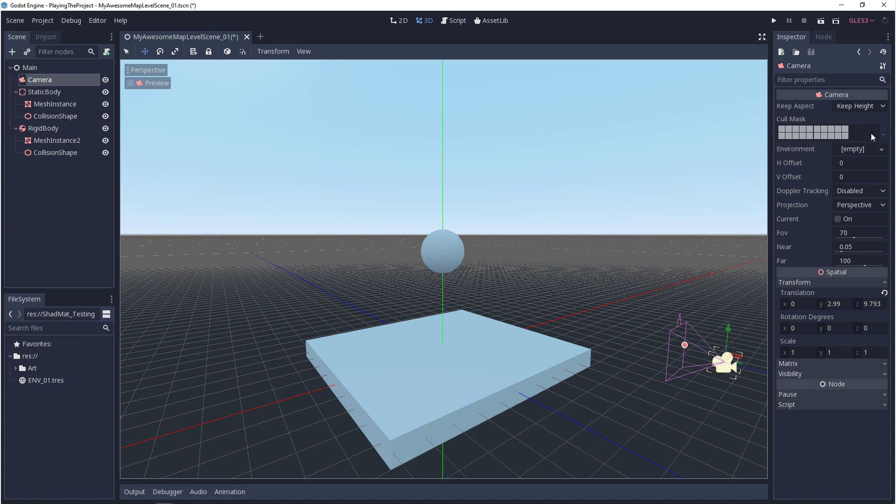
left_click(884, 134)
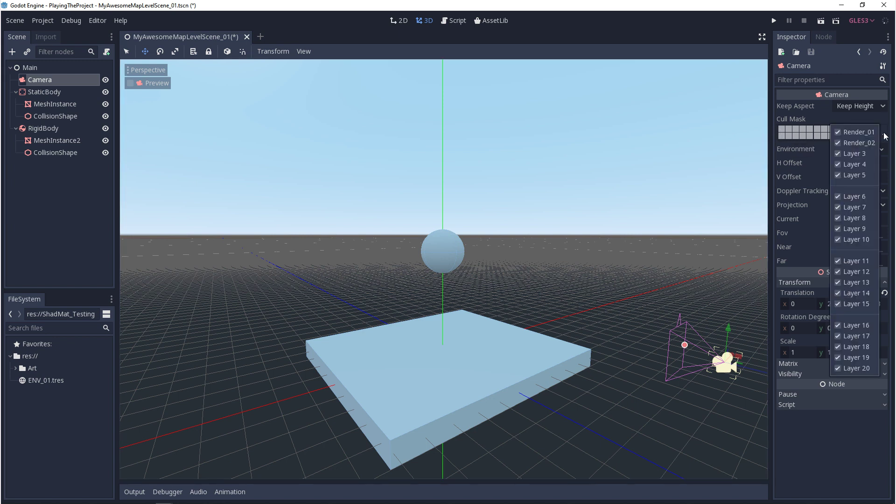
left_click(236, 255)
left_click(67, 105)
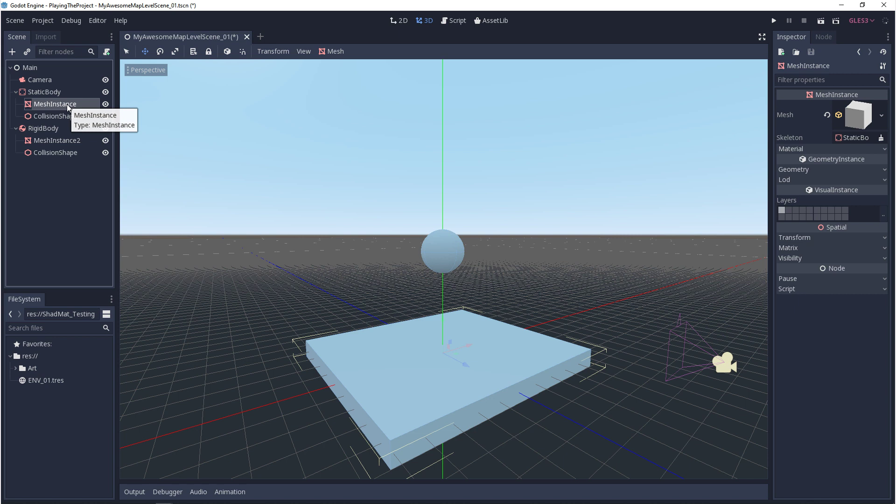
Preview through the Camera and remove Render_01 from its cull mask.
left_click(57, 80)
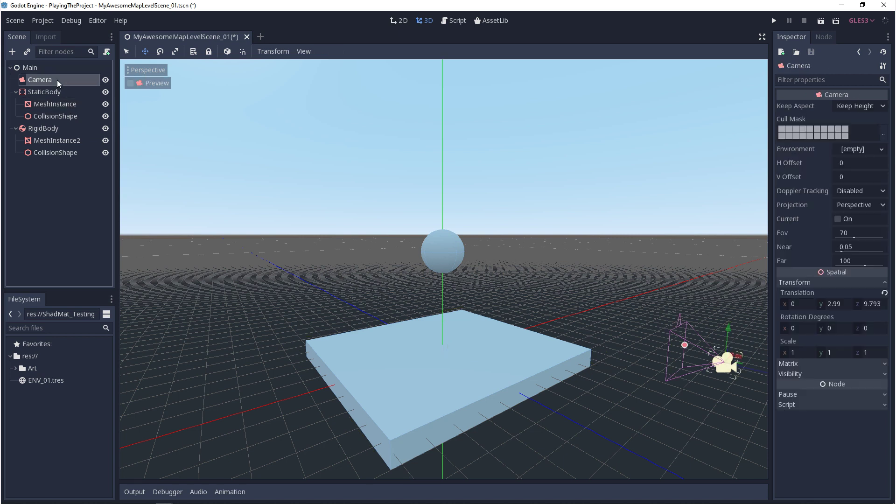
left_click(151, 83)
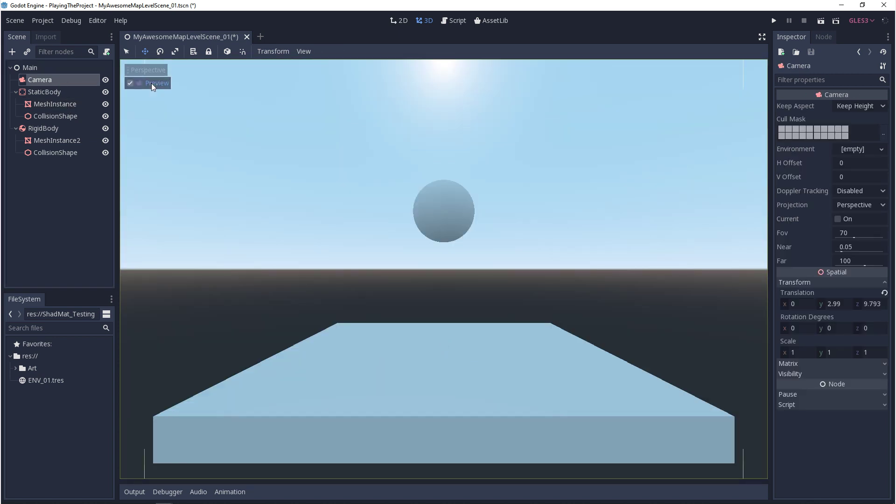
left_click(783, 129)
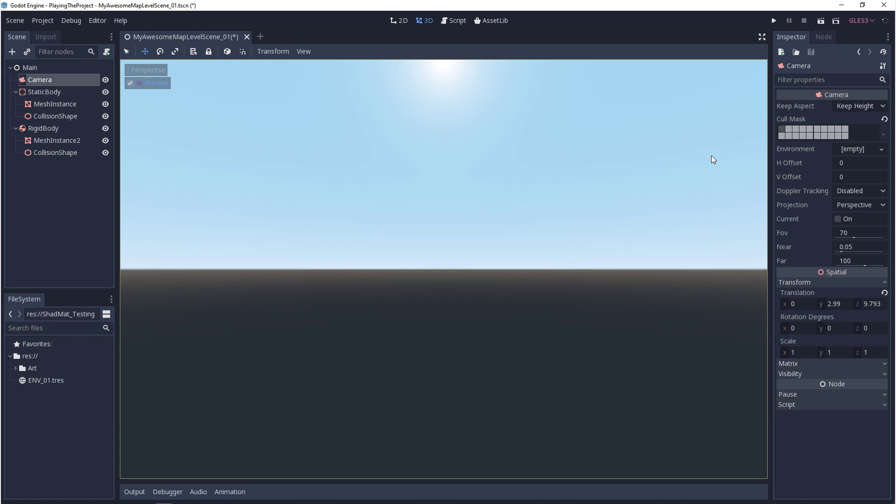
Put the floor MeshInstance and the ball's MeshInstance2 on render layer 2.
left_click(61, 105)
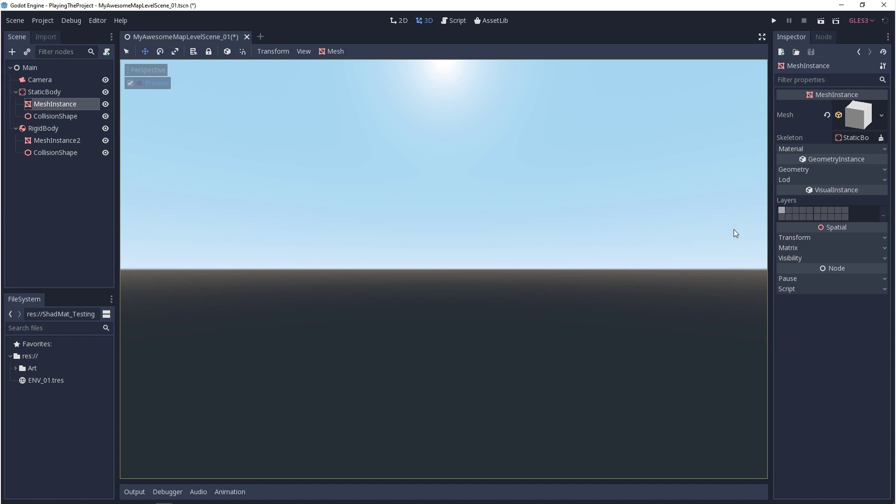
left_click(788, 211)
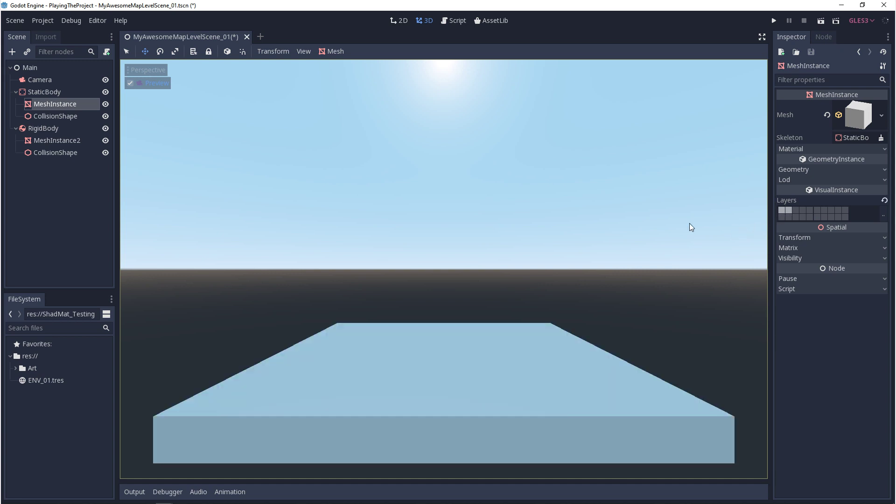
left_click(57, 139)
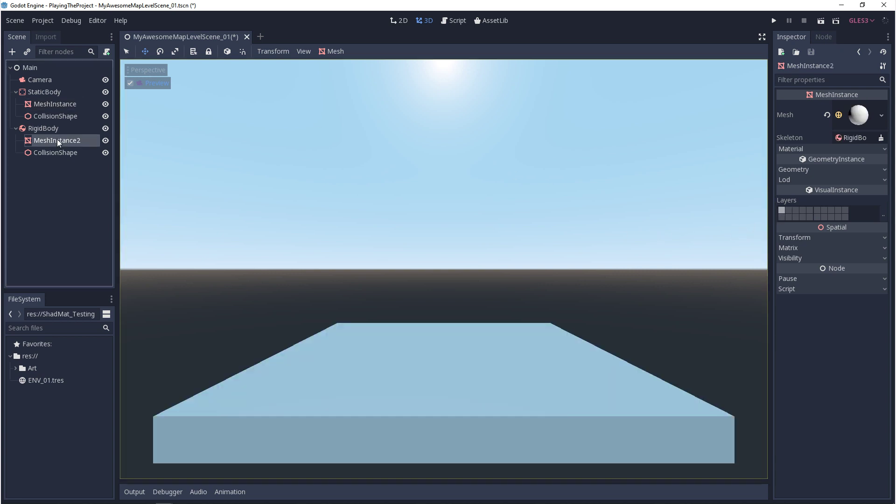
left_click(789, 211)
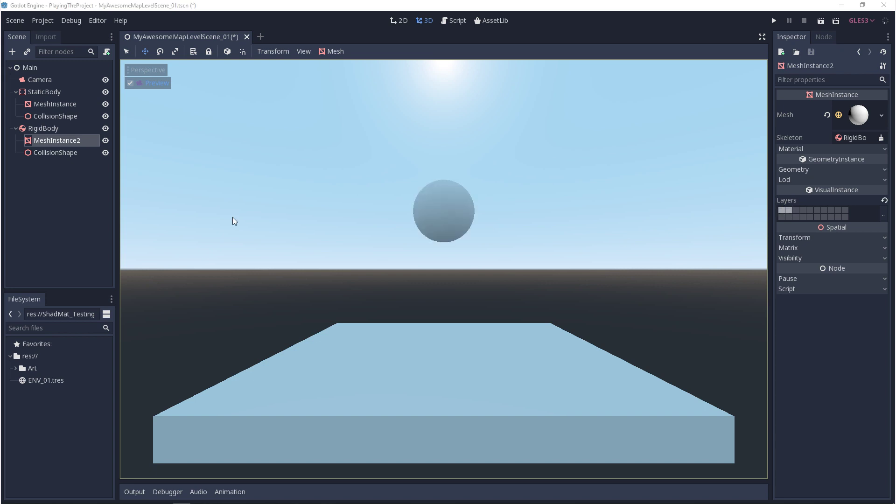
Save, clear the StaticBody's collision mask bit 1, and test-run the scene.
left_click(45, 92)
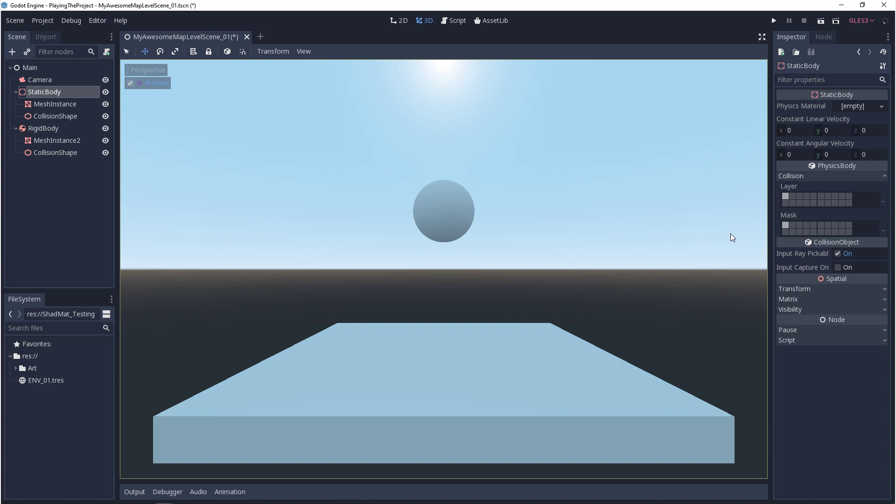
key("ctrl+s")
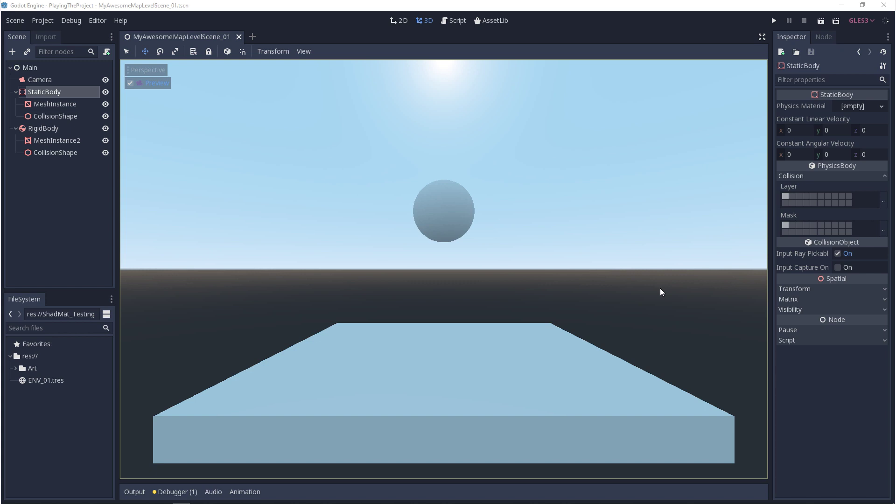
left_click(786, 225)
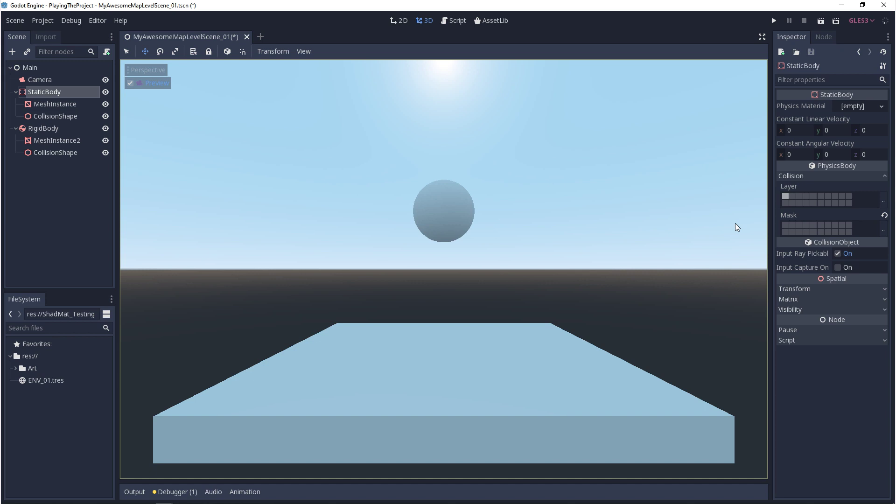
left_click(774, 21)
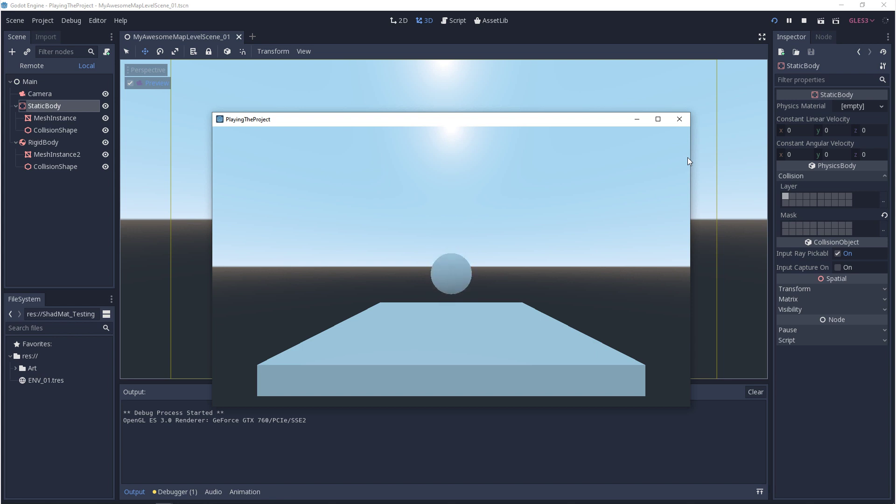
left_click(679, 120)
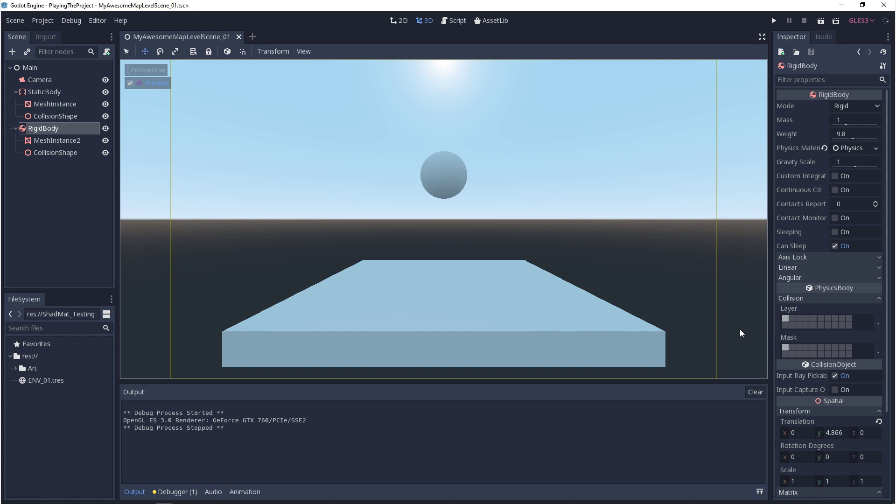
Clear the RigidBody's collision mask bit 1 and run with F5 to watch it fall through.
mouse_move(164, 501)
left_click(785, 348)
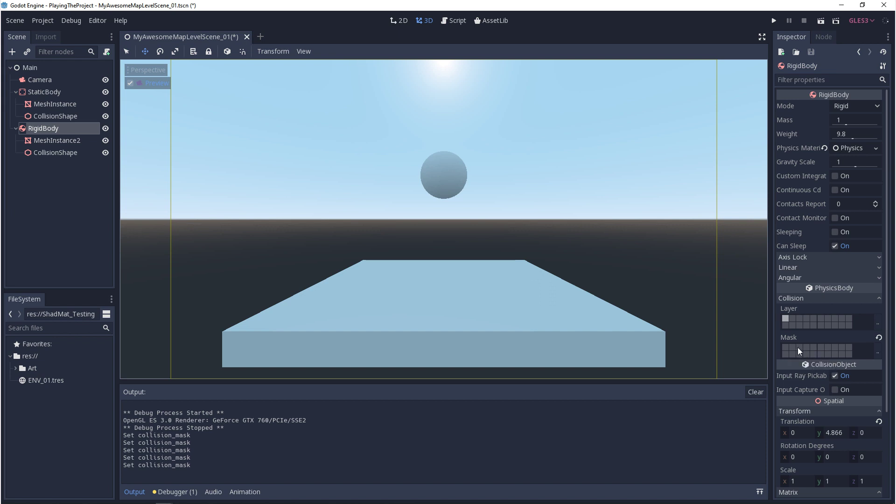
key("F5")
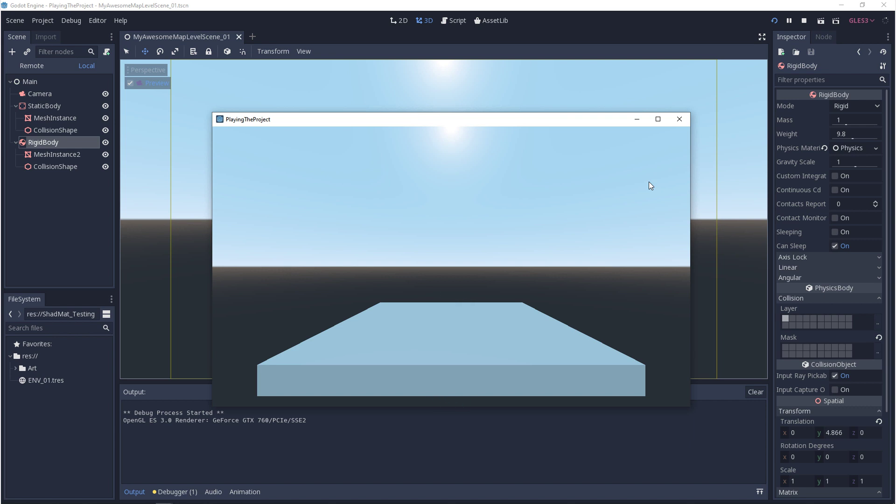
left_click(680, 119)
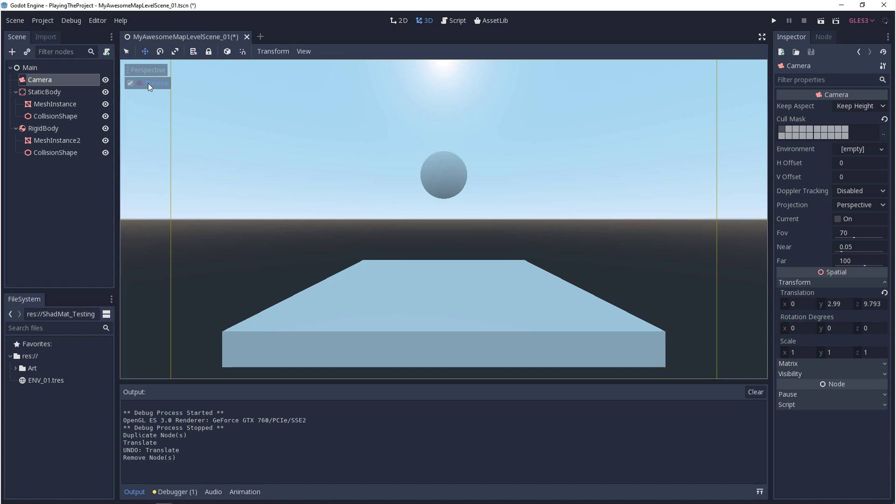
Turn off camera preview, duplicate the RigidBody, and drag RigidBody2 beside the original.
left_click(146, 83)
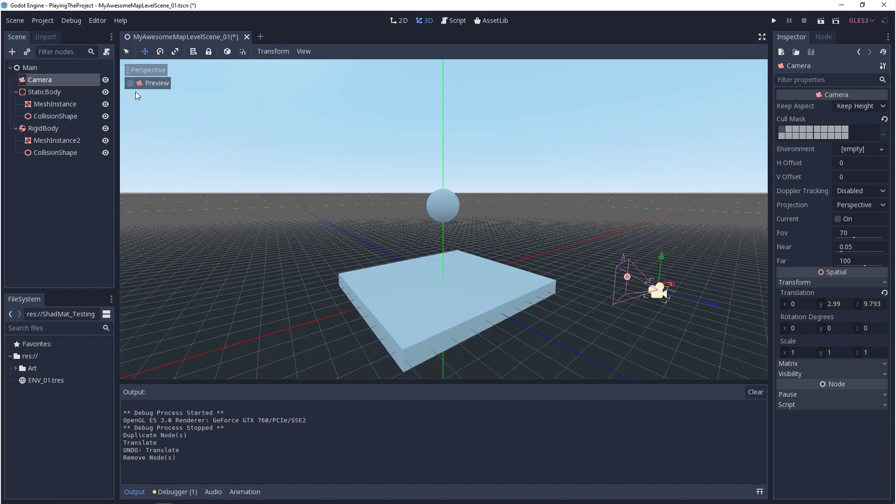
left_click(51, 129)
right_click(52, 130)
left_click(88, 266)
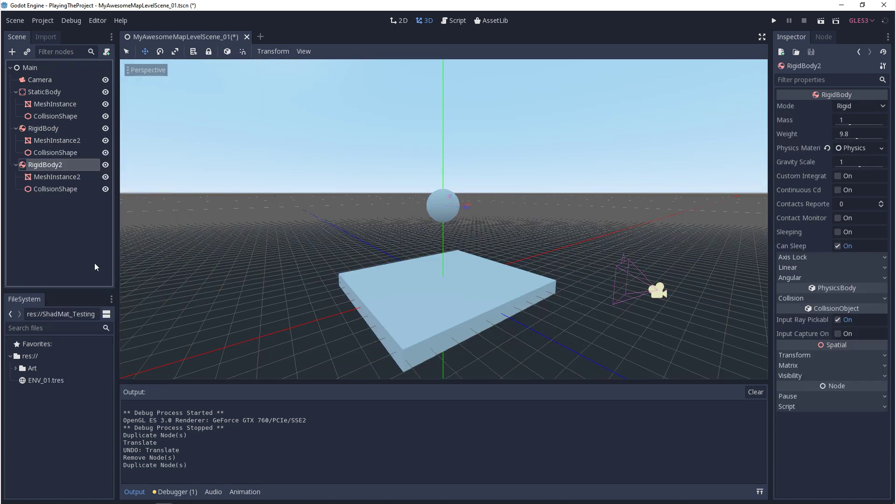
left_click_drag(474, 198, 430, 212)
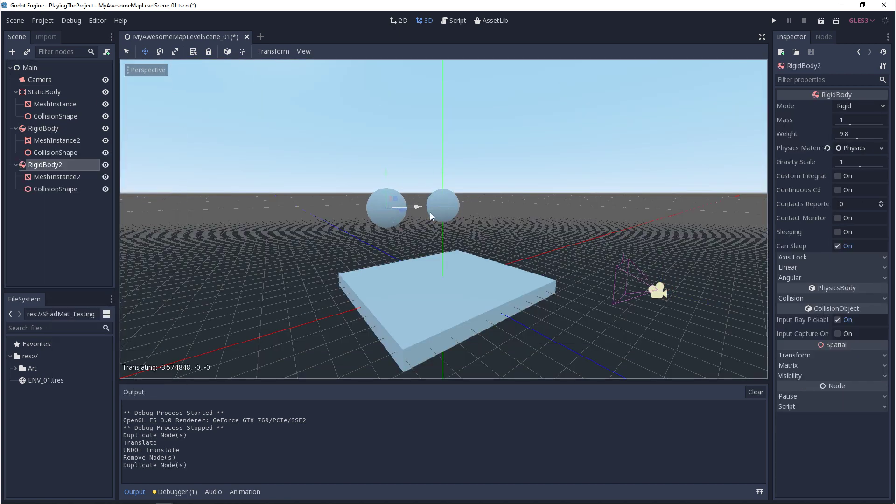
Put RigidBody2 on collision layer 2 (Phy_02).
left_click(803, 297)
left_click(785, 318)
left_click(785, 320)
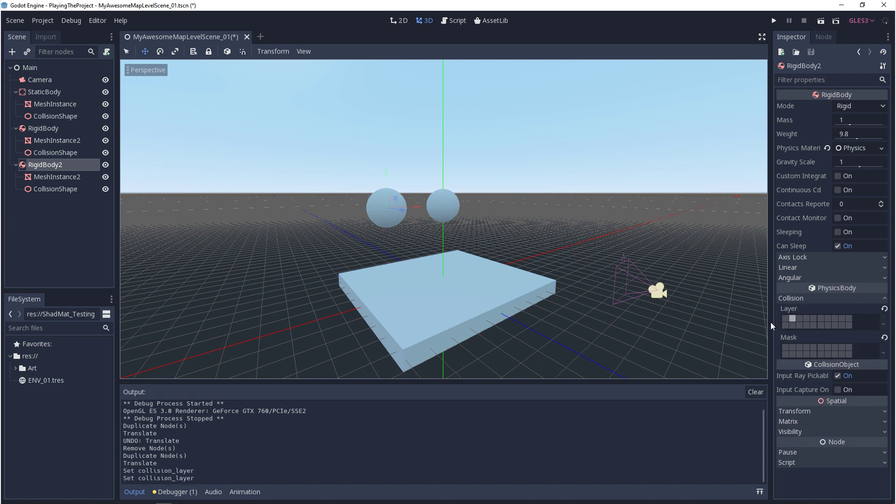
Enable collision mask bit 2 (Phy_02) on the floor StaticBody.
left_click(52, 128)
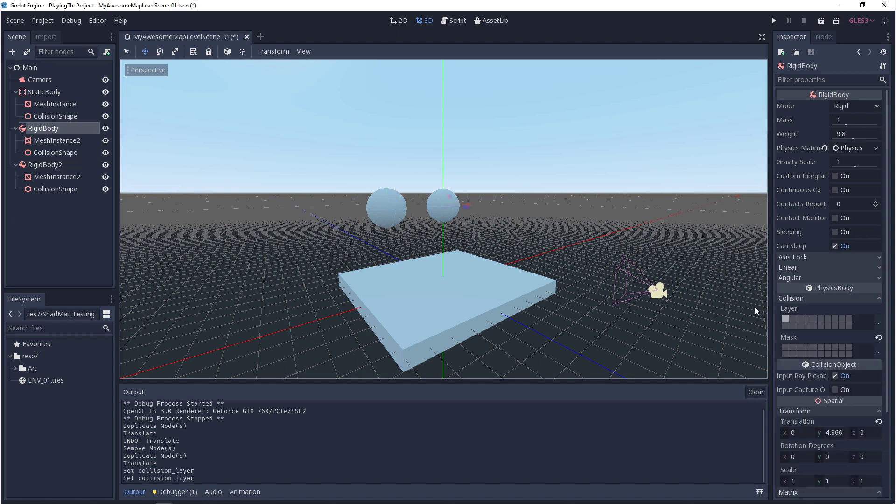
left_click(58, 93)
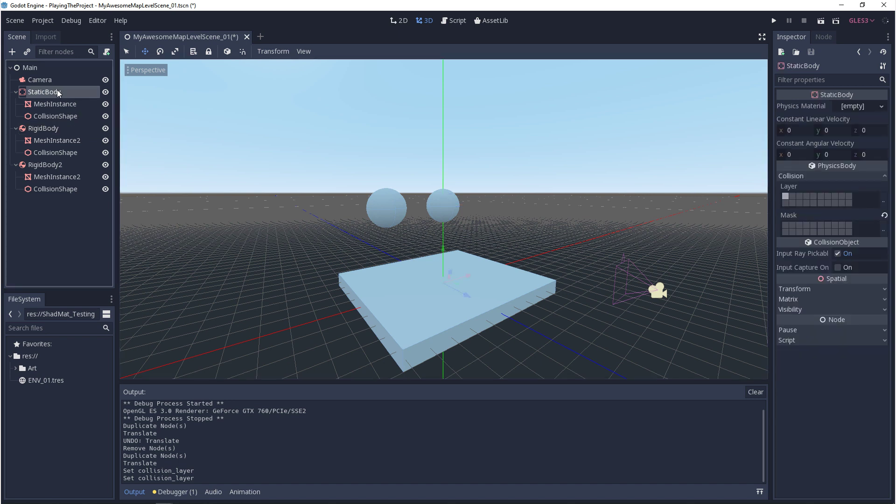
left_click(794, 226)
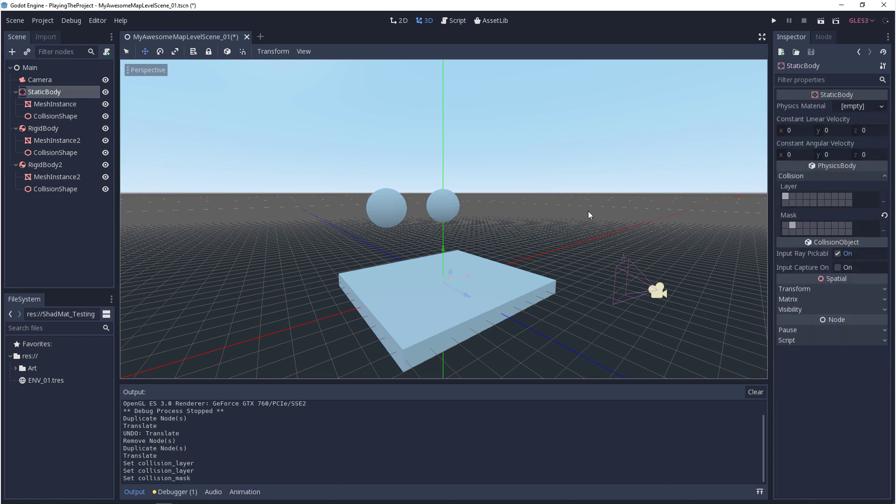
Test-run the scene, watch RigidBody2 land while the original falls through, then close the game.
left_click(774, 21)
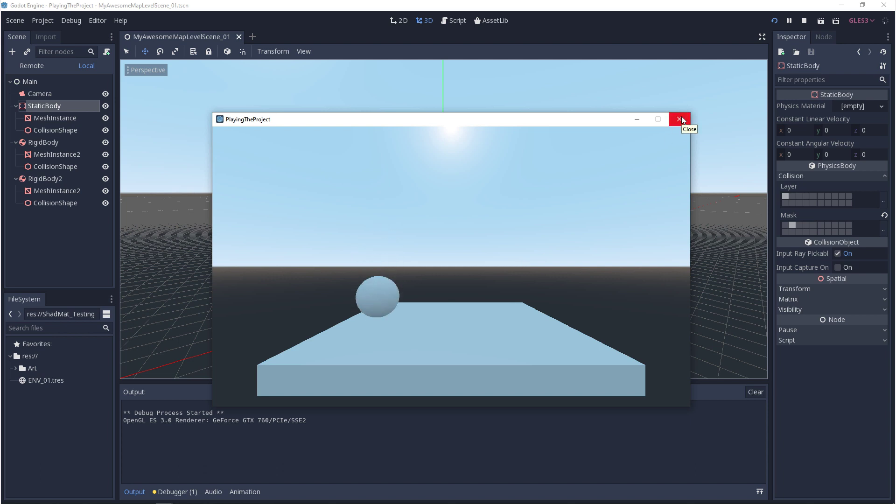
left_click(681, 119)
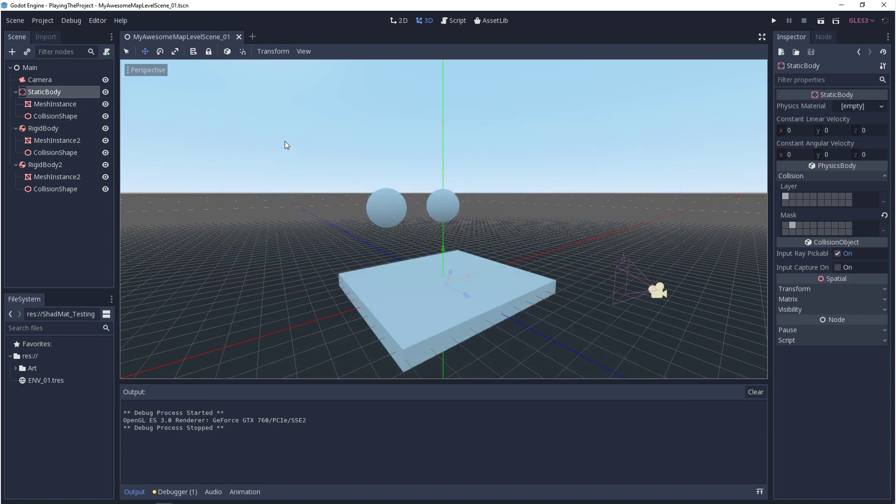